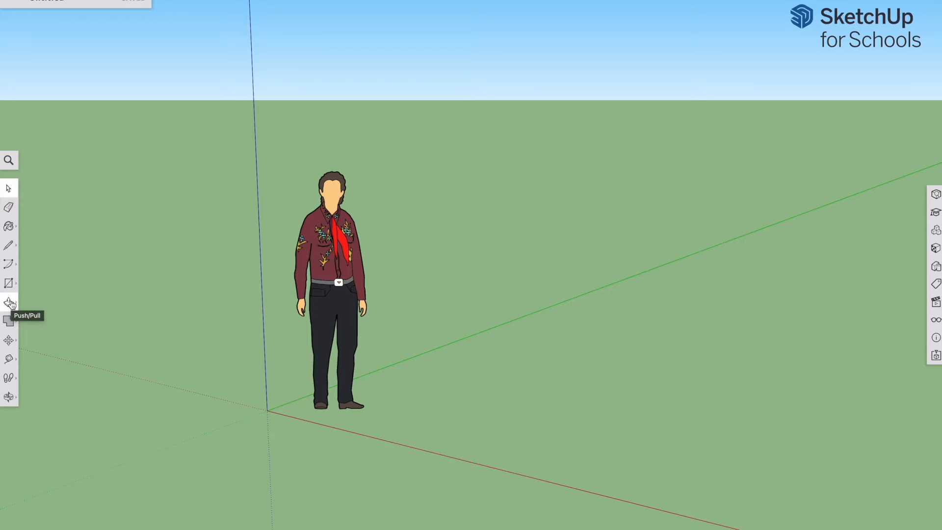
Step: Draw a long rectangle on the ground beside the standing figure
click(8, 397)
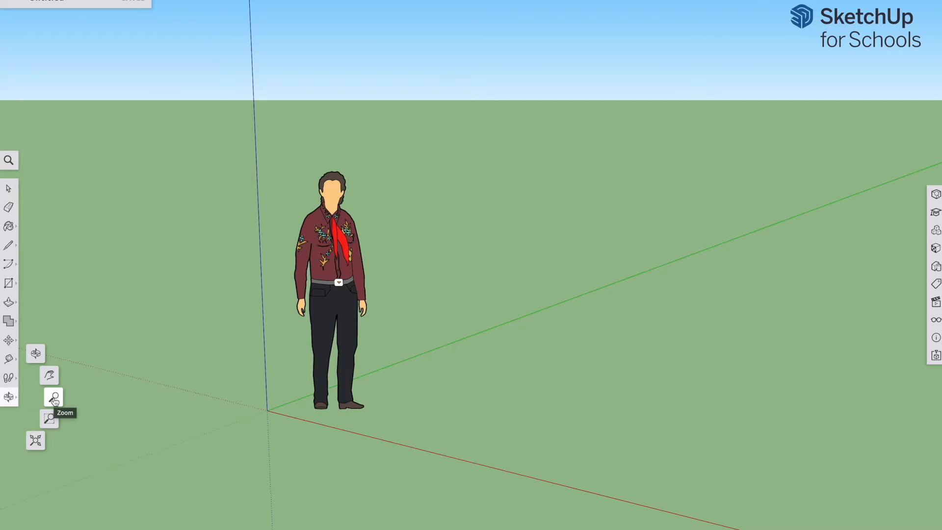
click(8, 283)
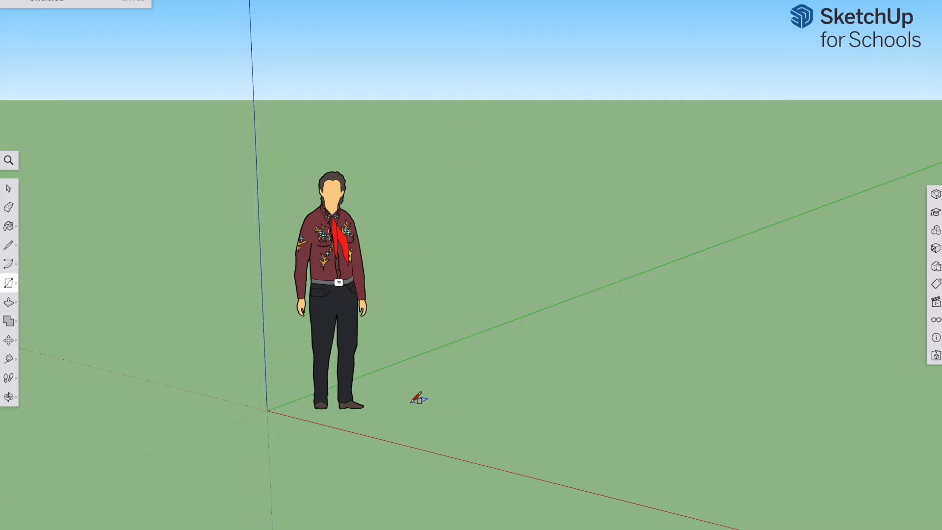
click(394, 405)
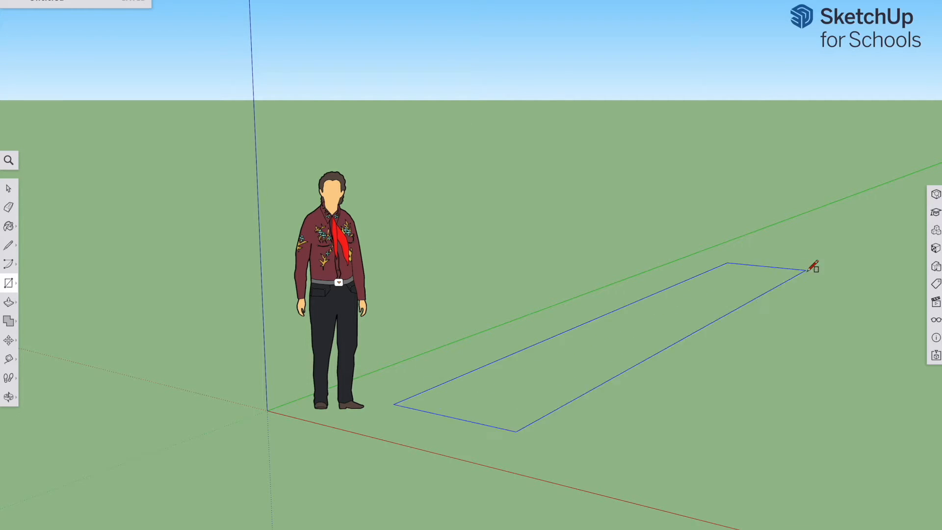
click(921, 253)
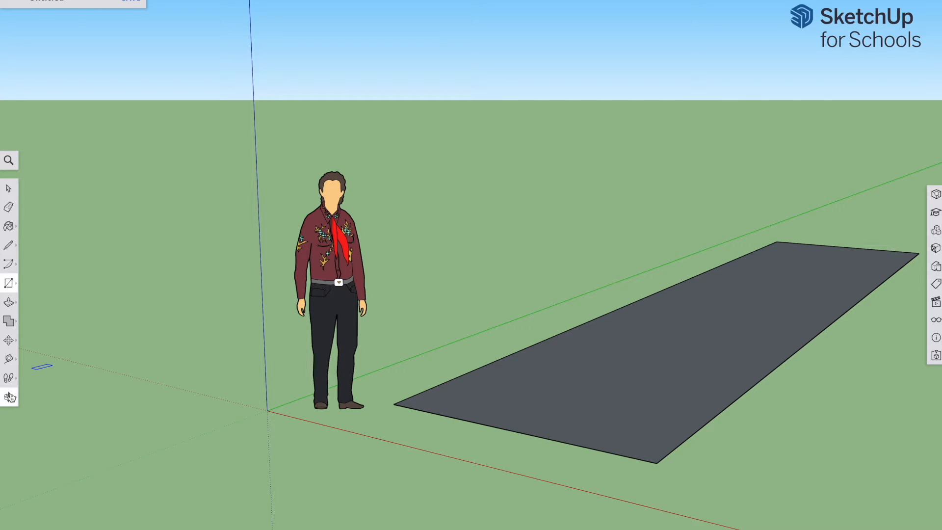
Step: Replace the long rectangle with a shorter, roughly square rectangle on the ground beside the figure
middle_drag(576, 273, 711, 363)
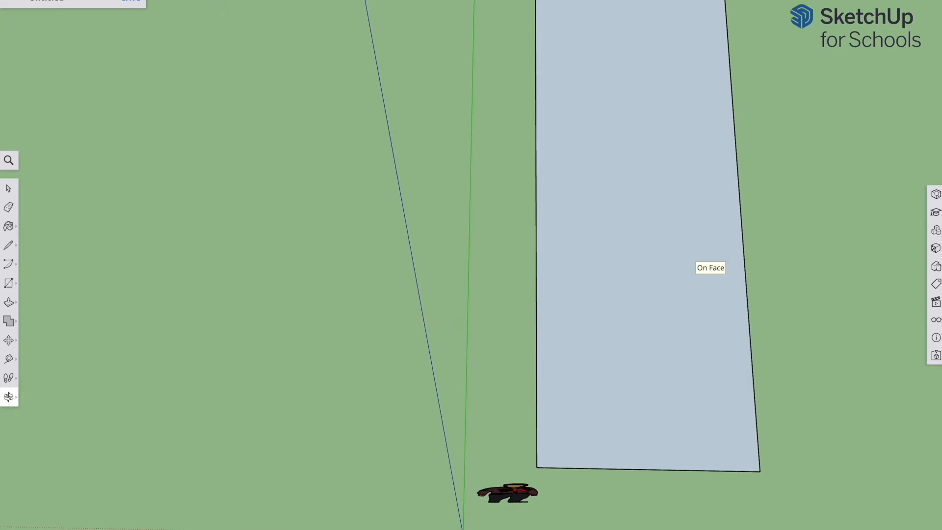
middle_drag(695, 299, 548, 302)
middle_drag(594, 344, 595, 251)
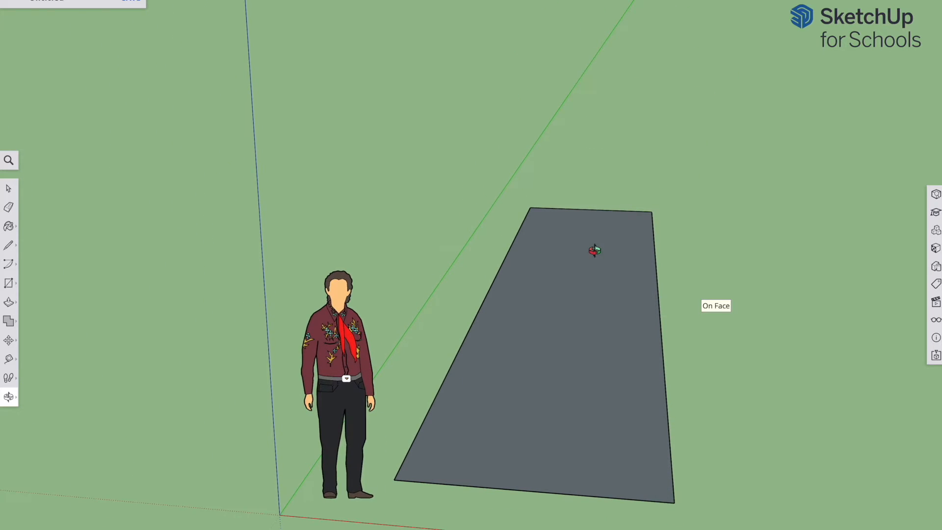
shift+middle_drag(543, 343, 495, 317)
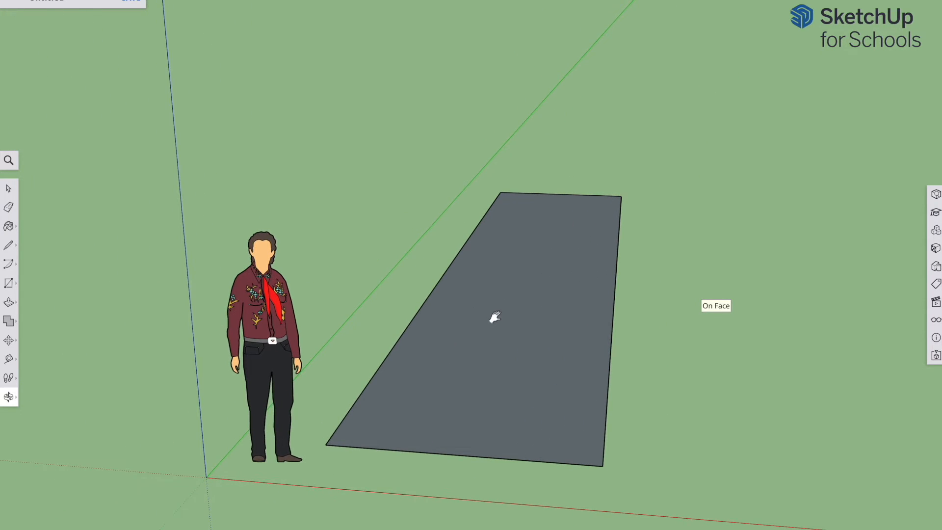
middle_drag(616, 293, 613, 338)
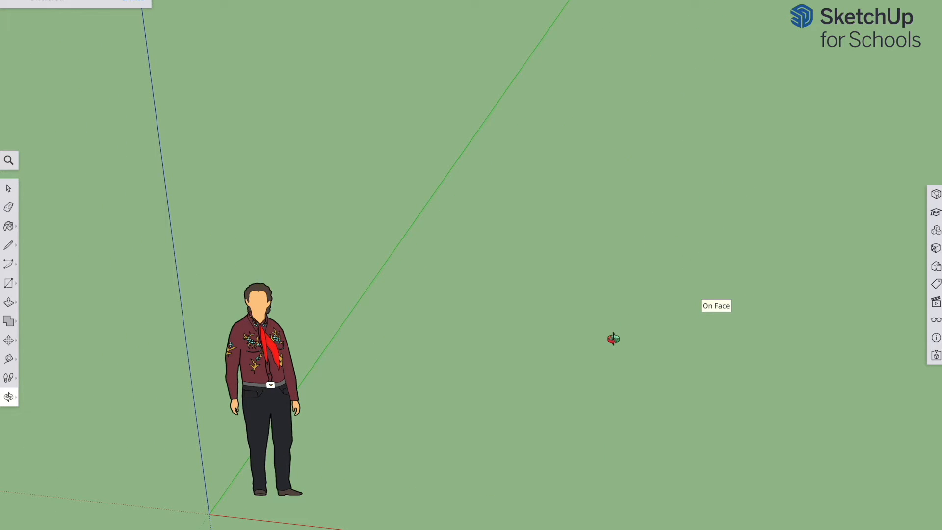
middle_drag(530, 302, 503, 232)
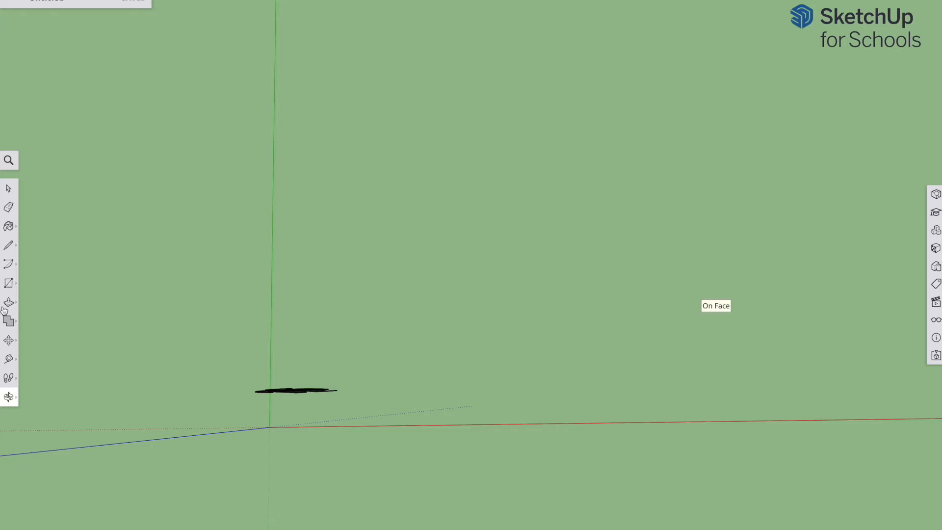
click(8, 283)
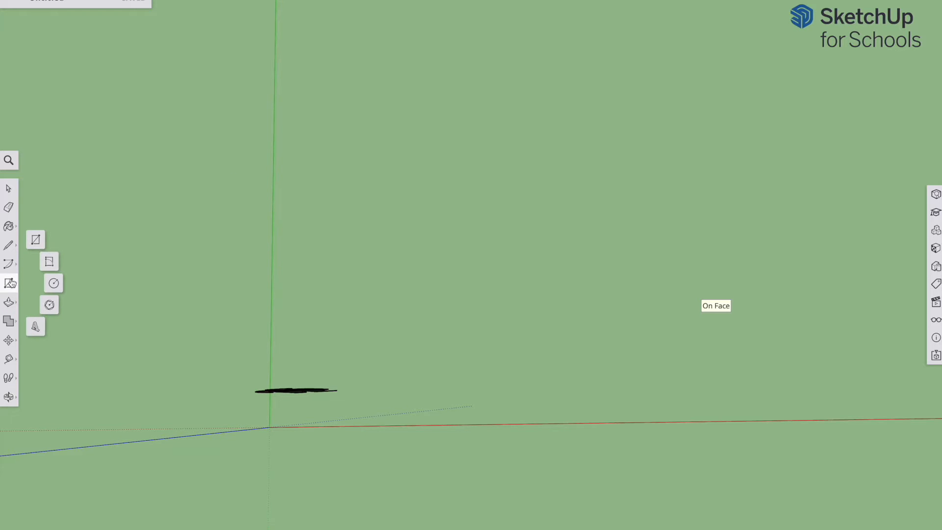
click(35, 238)
click(358, 178)
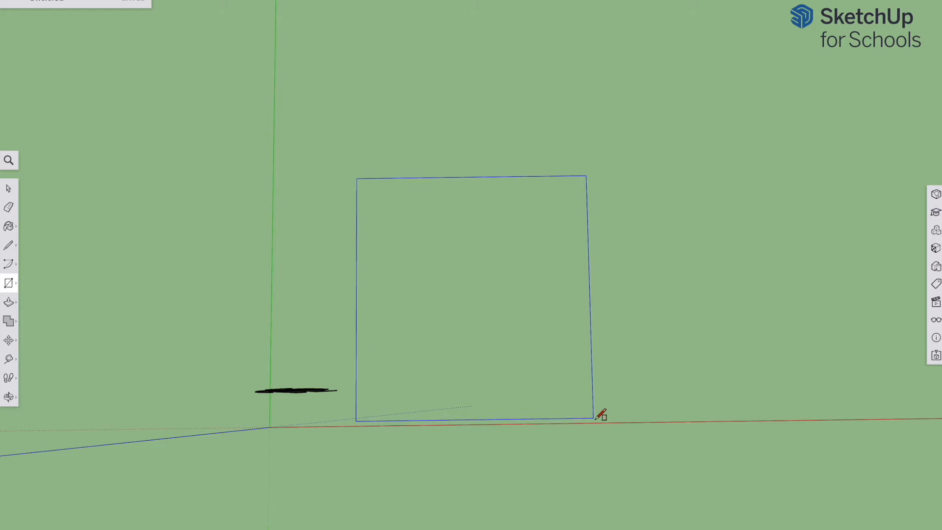
click(571, 386)
Step: Push/Pull the ground rectangle upward into a box slightly taller than the figure
middle_drag(672, 381, 514, 9)
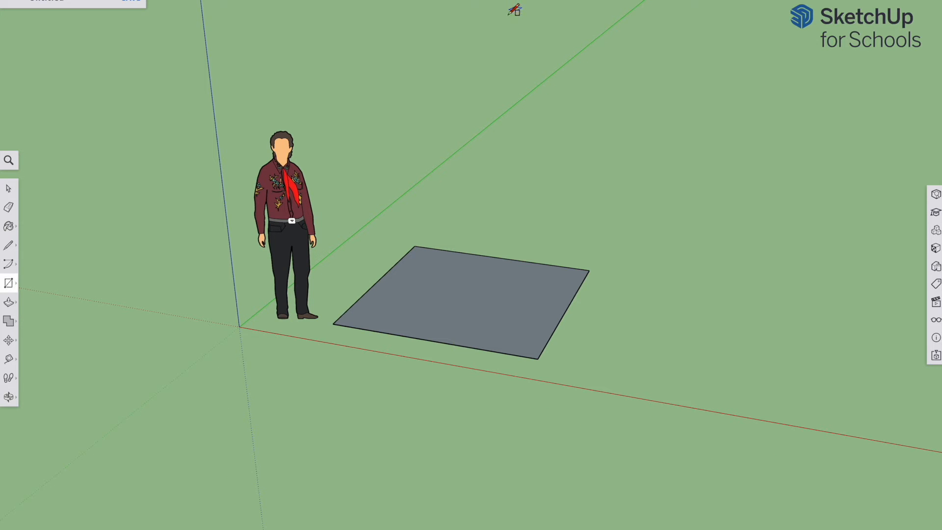
scroll(500, 196, up, 1)
middle_drag(501, 199, 482, 105)
click(9, 302)
drag(525, 315, 525, 101)
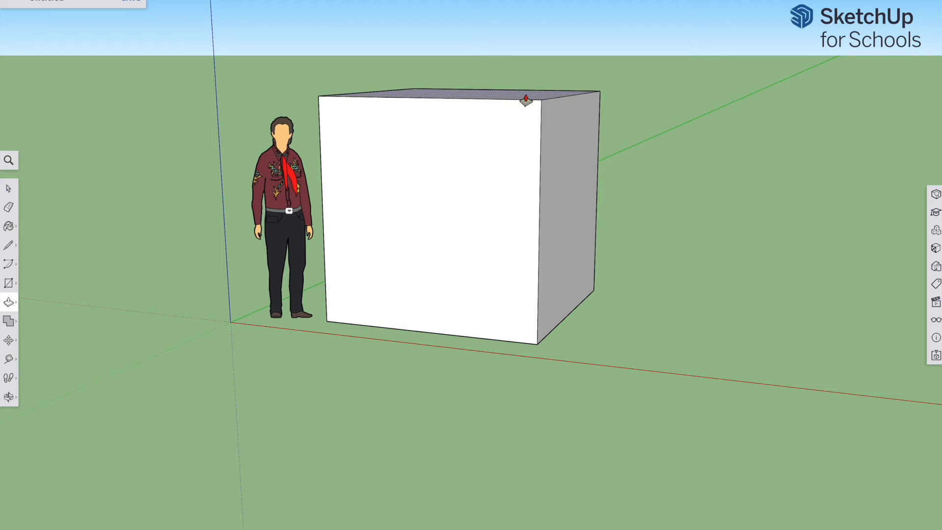
Step: Draw a door-shaped rectangle rising from the bottom edge of the box's front face and pull it outward as a block
middle_drag(667, 159, 735, 206)
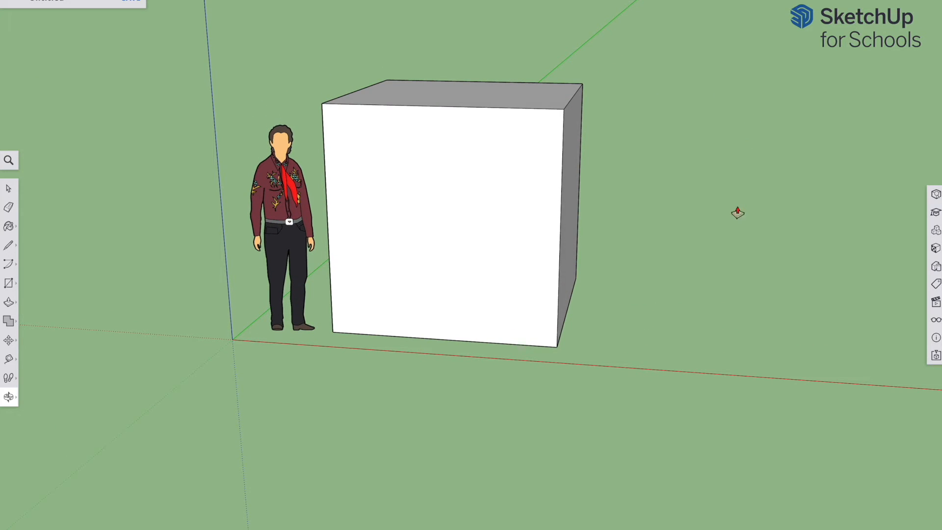
key(p)
click(9, 284)
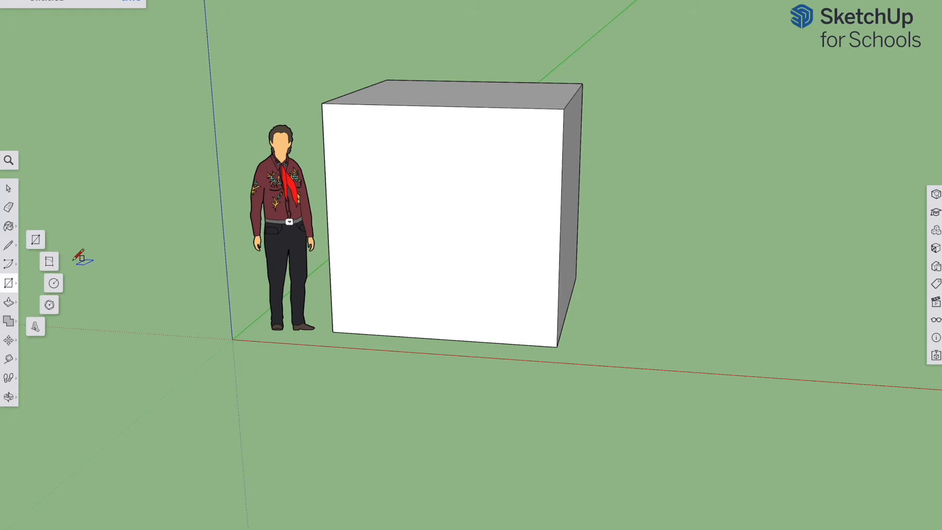
click(395, 337)
click(489, 169)
click(9, 303)
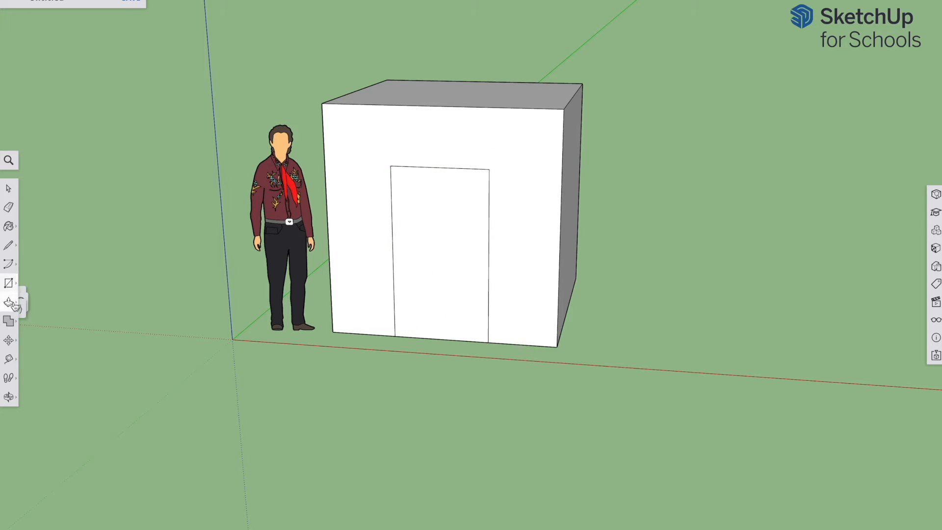
drag(458, 278, 436, 305)
Step: Draw two overlapping rectangles on the protruding block's front face, one rising from its bottom edge and one set higher up
middle_drag(260, 294, 354, 200)
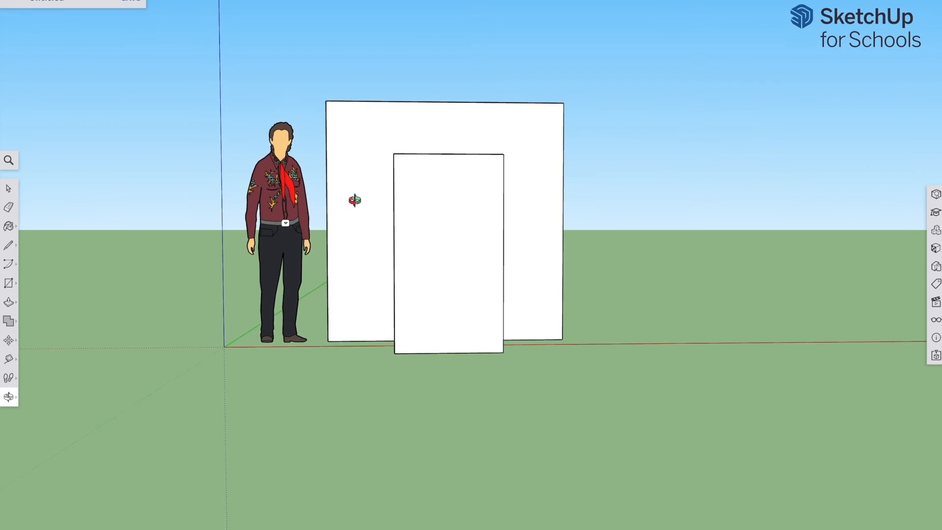
click(8, 284)
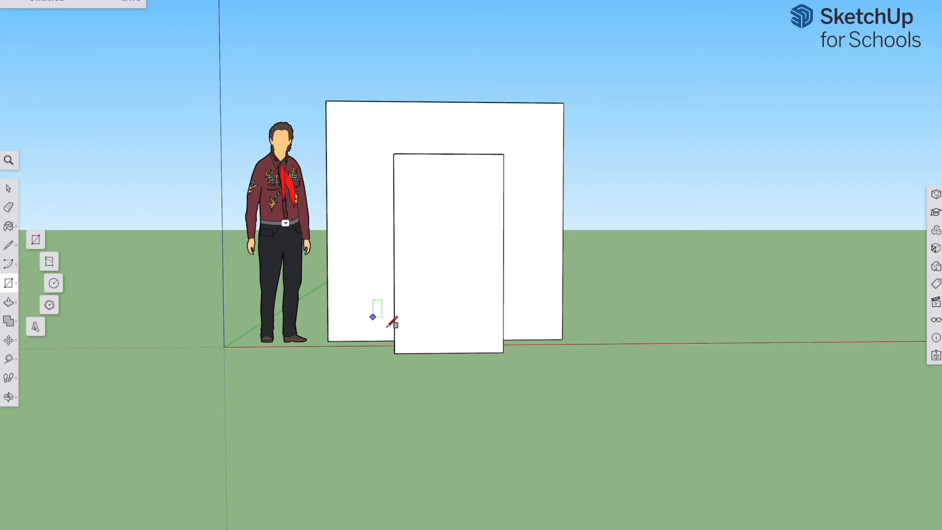
click(415, 353)
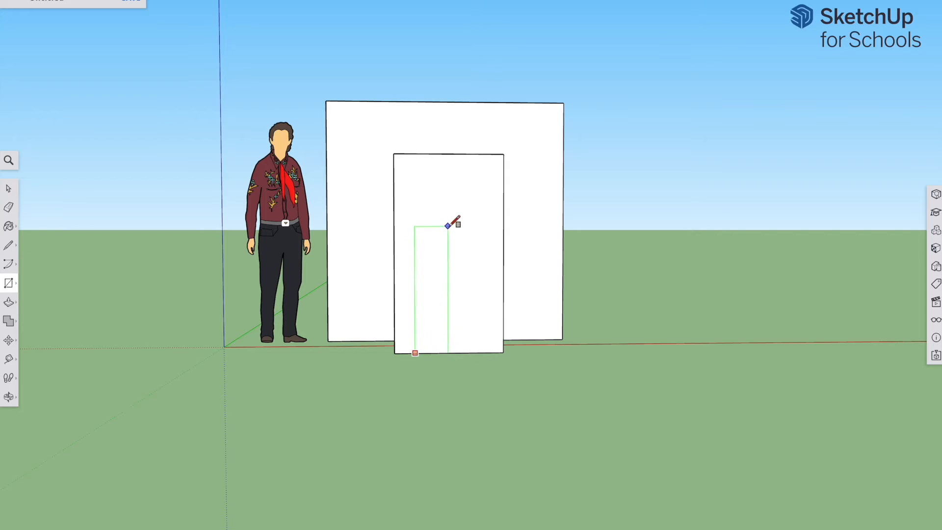
click(484, 211)
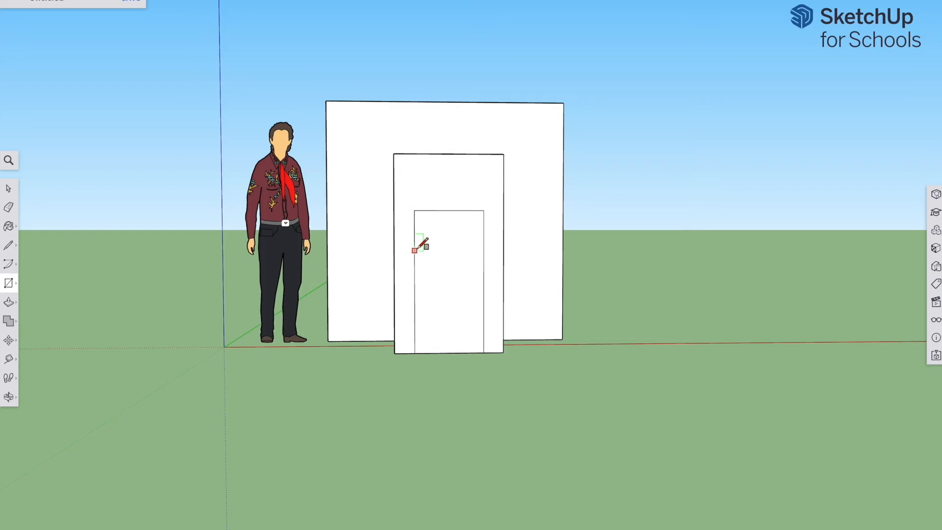
click(411, 176)
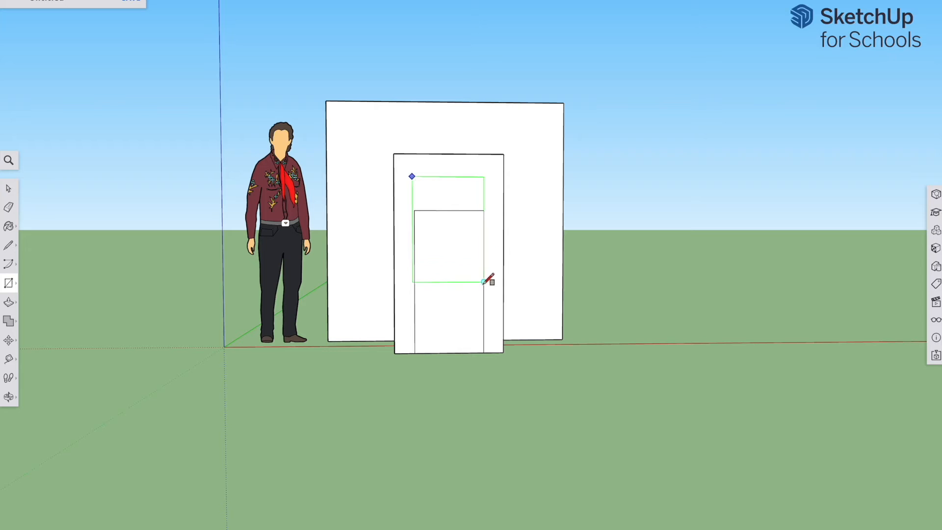
click(496, 307)
scroll(473, 281, up, 5)
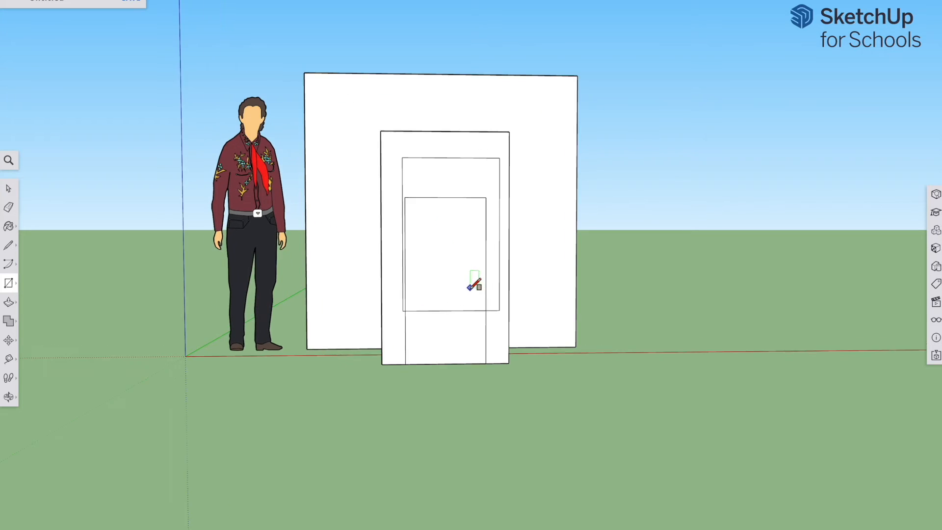
click(473, 274)
scroll(462, 294, up, 3)
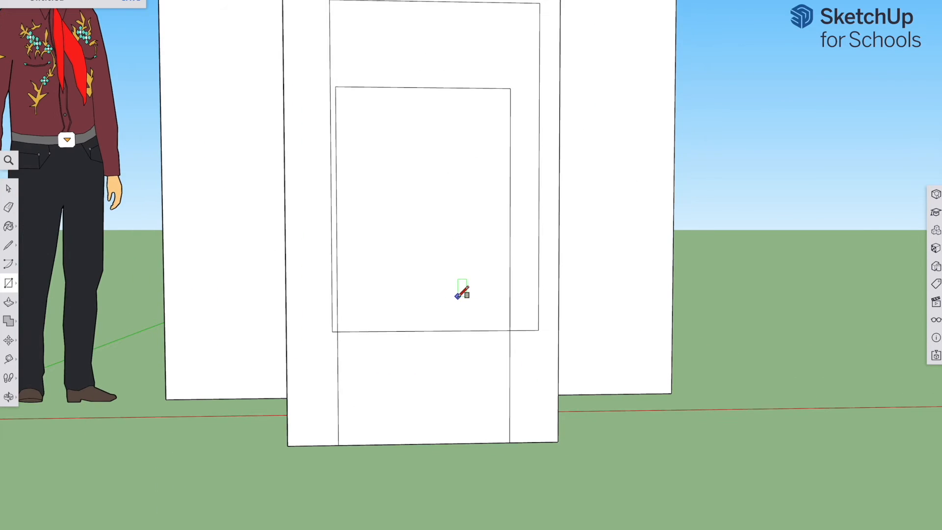
Step: Push/Pull the upper rectangle's areas outward in steps, bringing the area where both rectangles overlap furthest forward
click(10, 301)
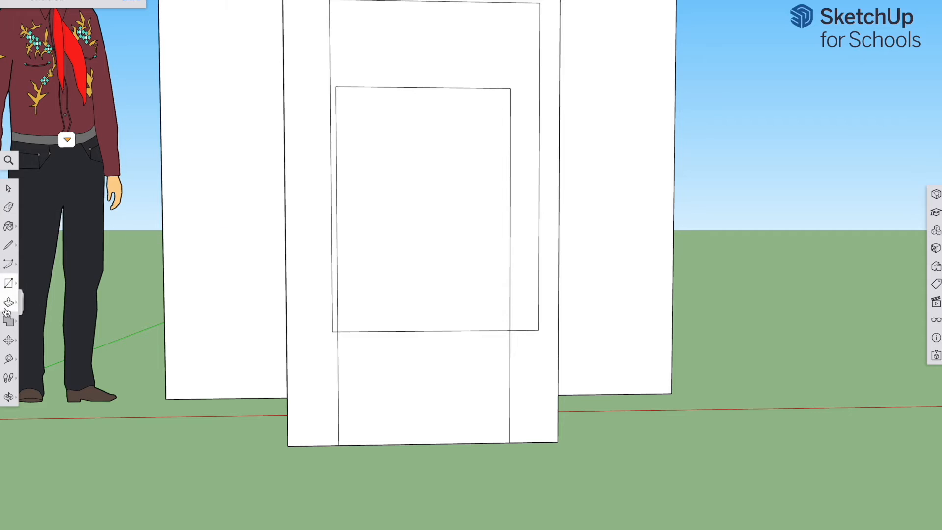
drag(344, 320, 410, 315)
drag(436, 227, 395, 271)
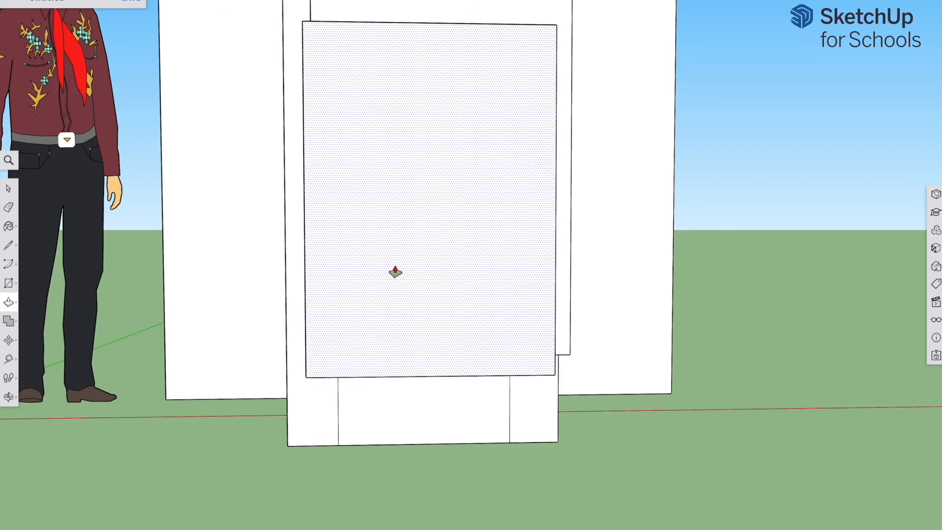
Step: Examine the stepped blocks from the side and bring the large box's side face into close view
middle_drag(315, 315, 319, 373)
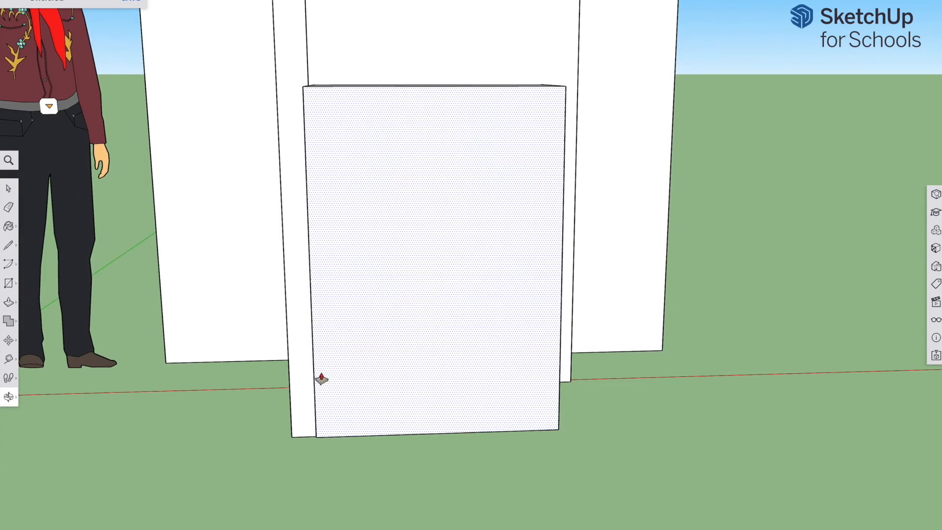
scroll(403, 352, down, 5)
scroll(402, 351, down, 3)
middle_drag(484, 315, 147, 227)
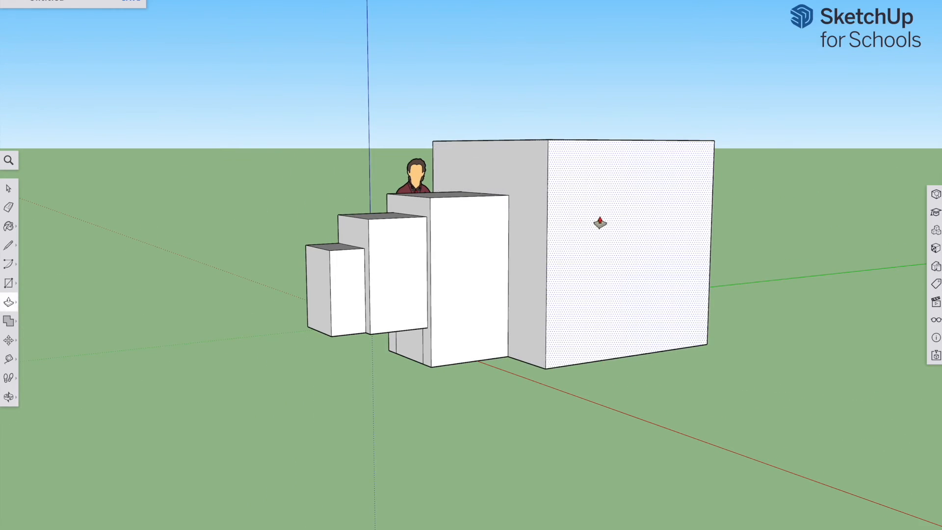
middle_drag(599, 221, 504, 227)
middle_drag(823, 275, 411, 322)
scroll(412, 321, up, 3)
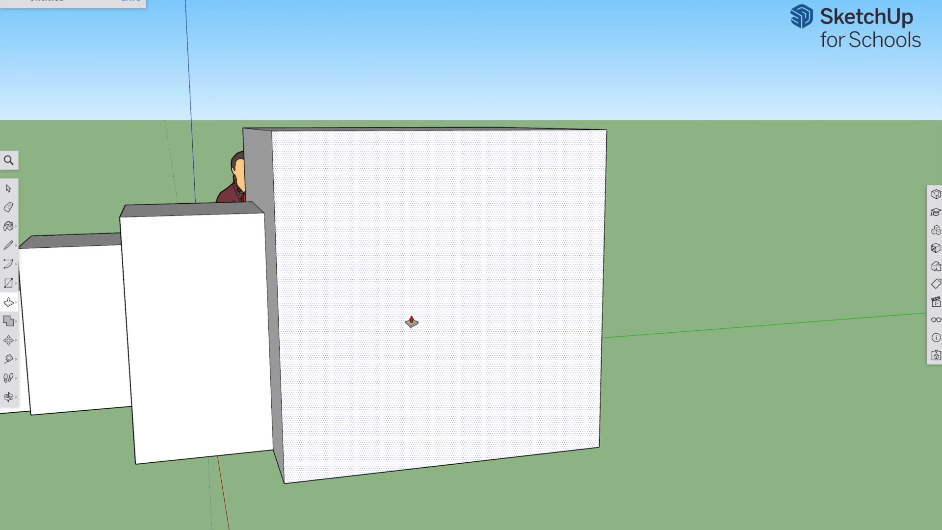
click(10, 284)
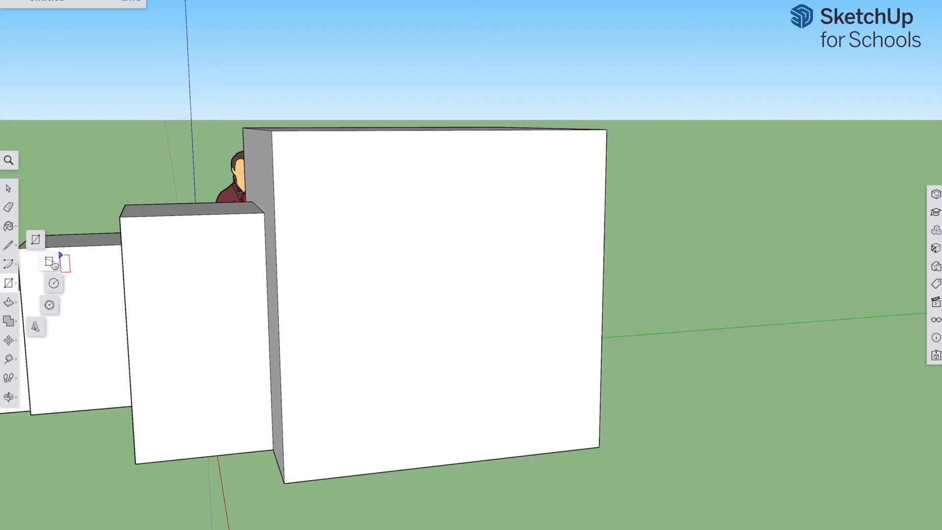
click(349, 281)
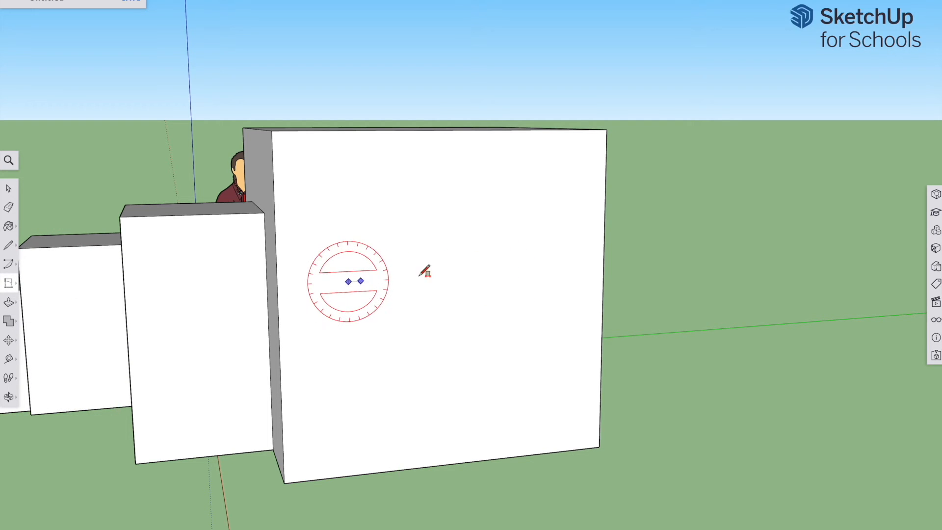
click(531, 272)
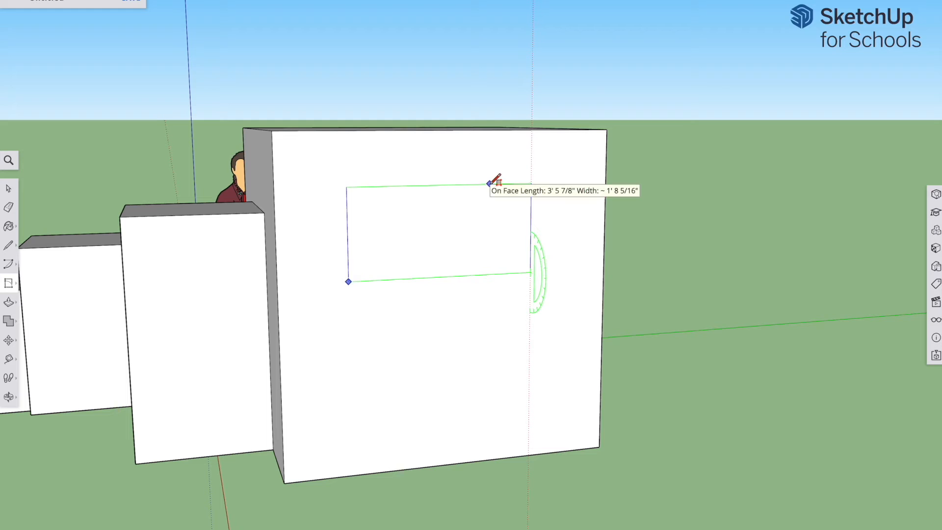
key(Escape)
Step: Draw three overlapping rotated rectangles at different tilted angles on the large box's blank side face
click(347, 334)
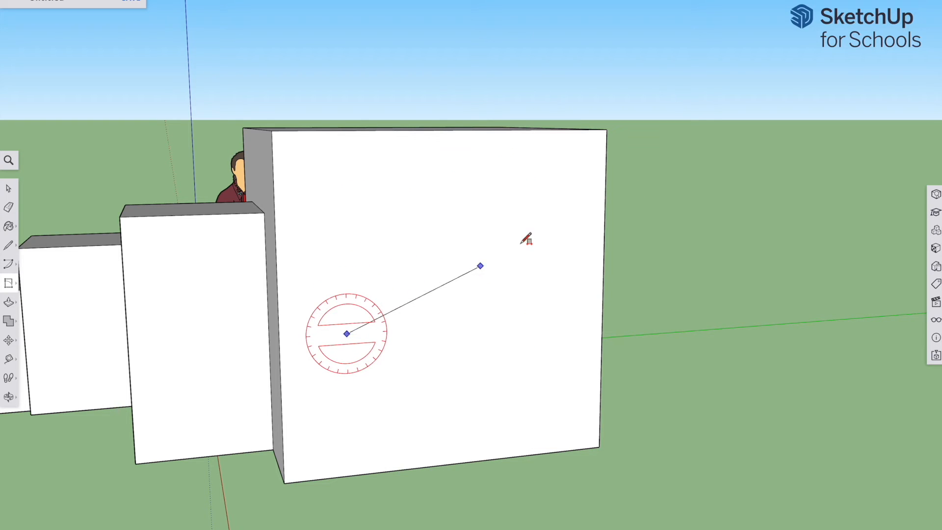
click(490, 188)
click(490, 188)
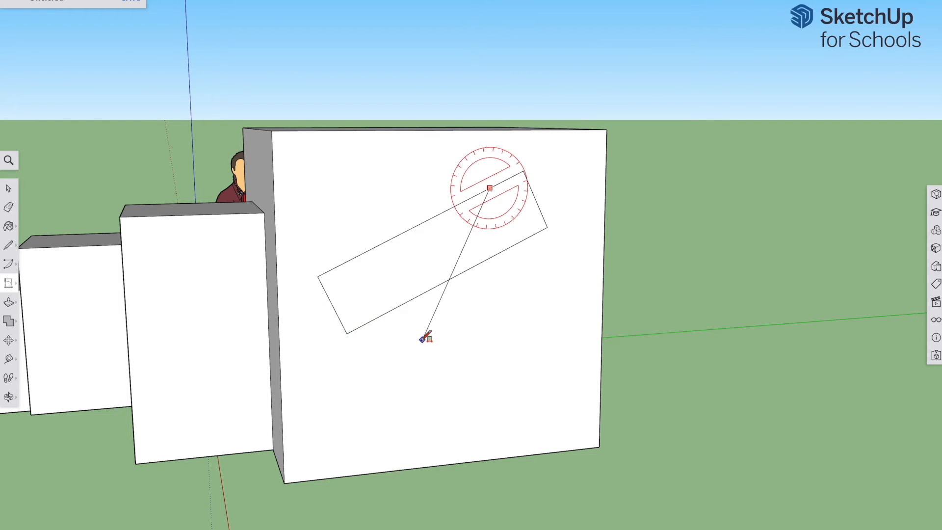
click(409, 347)
click(500, 361)
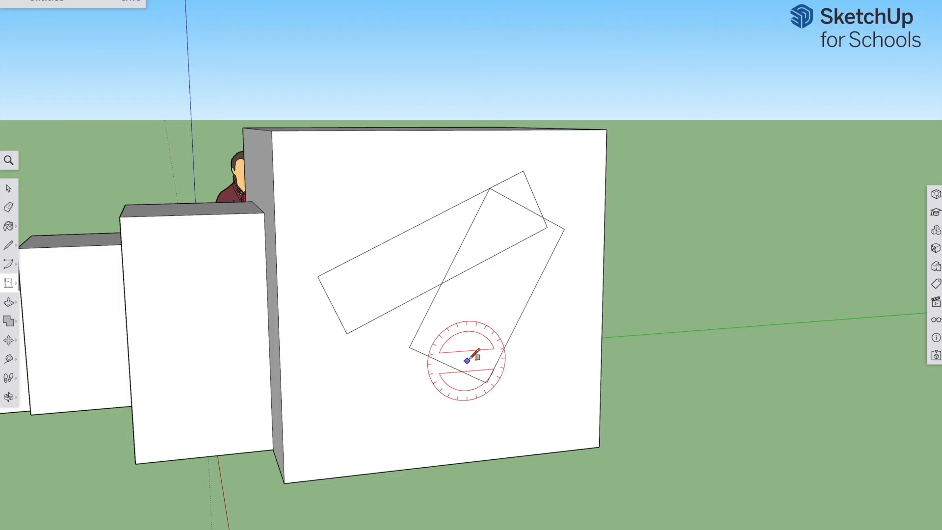
click(485, 322)
click(371, 213)
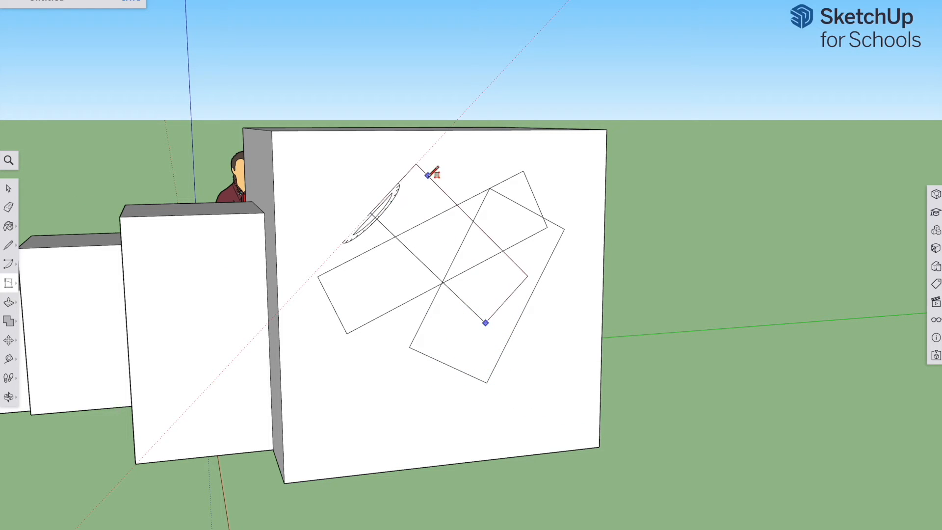
click(430, 176)
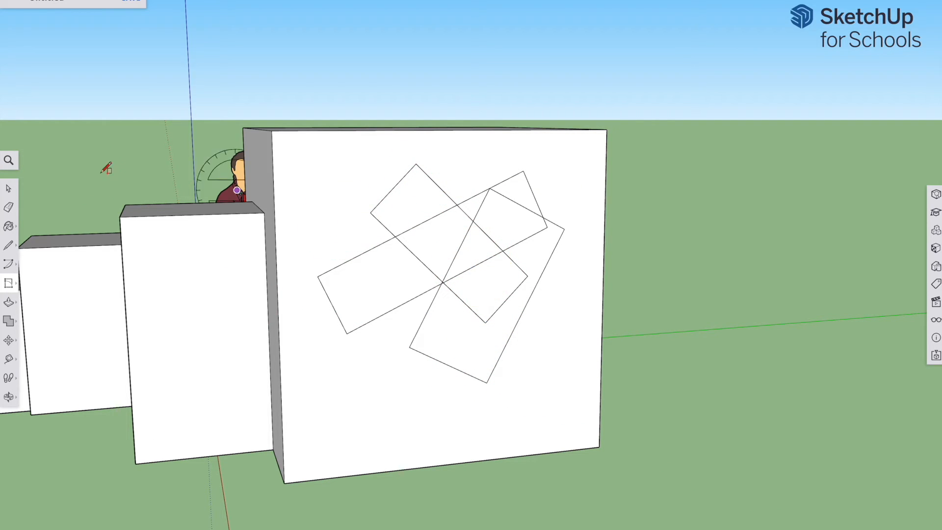
Step: Push/Pull the areas of the overlapping rotated rectangles outward to different depths
click(8, 302)
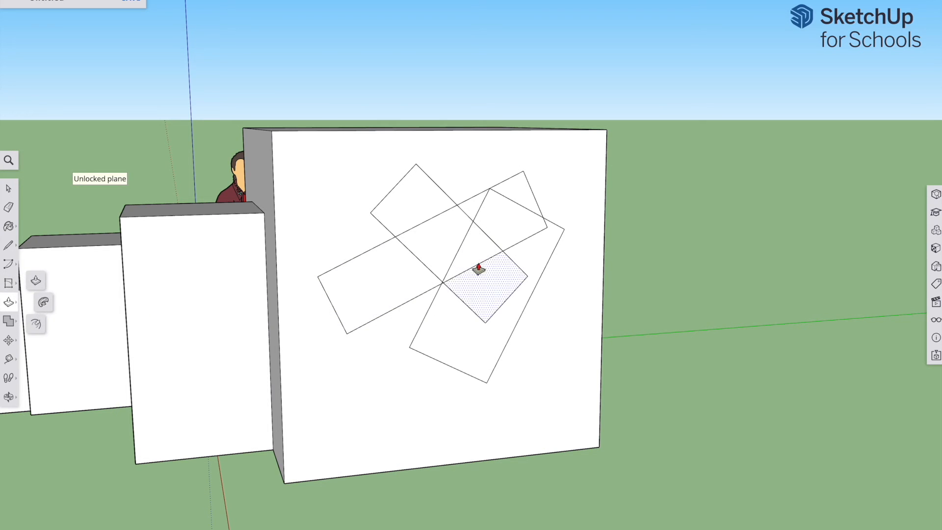
click(477, 267)
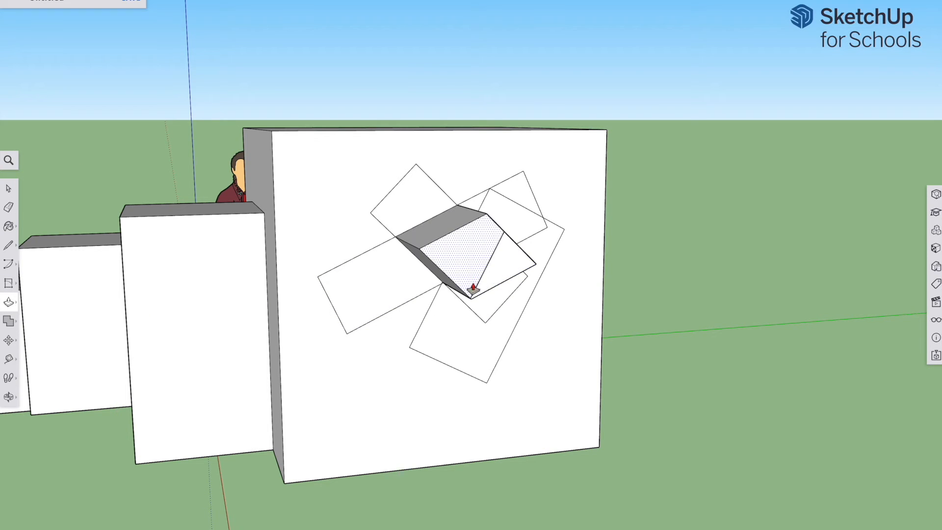
click(505, 288)
click(406, 205)
click(422, 229)
click(370, 279)
click(358, 275)
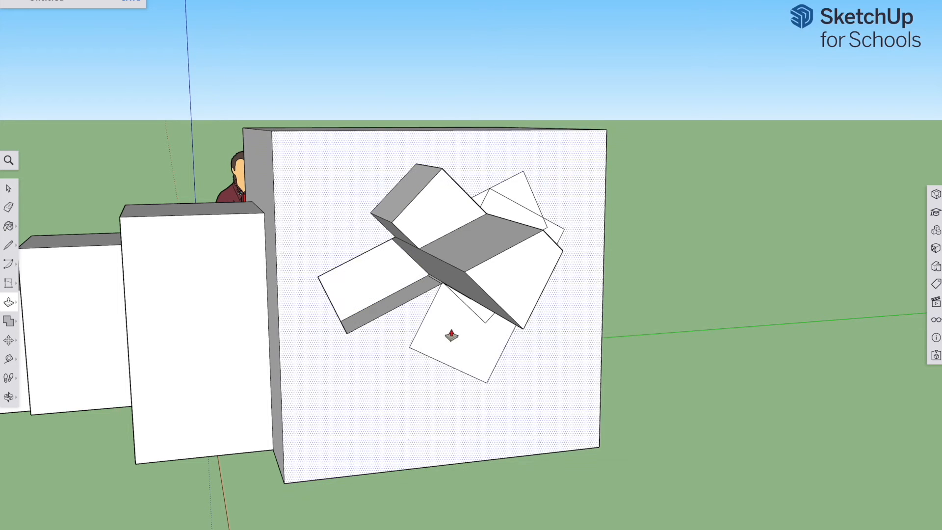
click(481, 350)
click(505, 352)
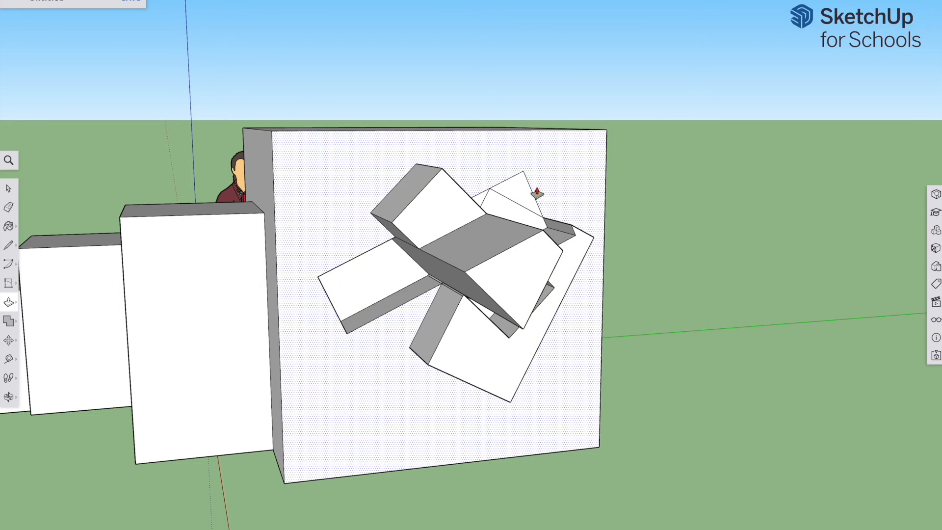
click(514, 209)
click(523, 214)
Step: Draw three large overlapping hexagons and two small hexagons beside them on the box's next blank side face
middle_drag(502, 181, 409, 335)
shift+middle_drag(608, 329, 405, 323)
click(8, 285)
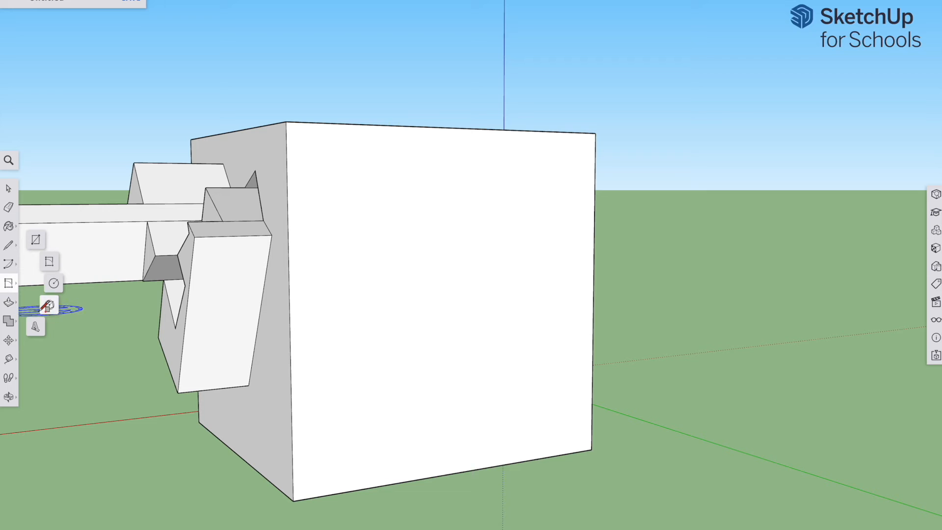
click(48, 306)
click(448, 290)
click(517, 286)
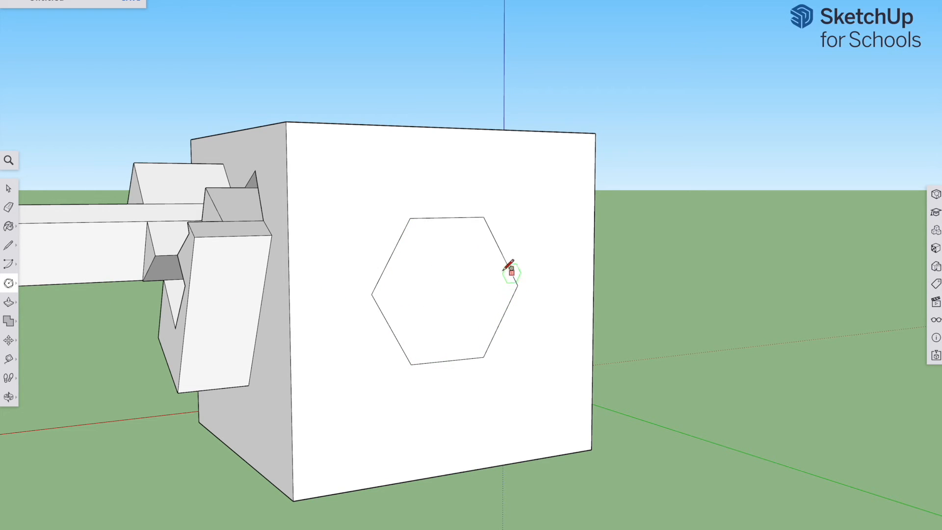
click(448, 259)
click(505, 217)
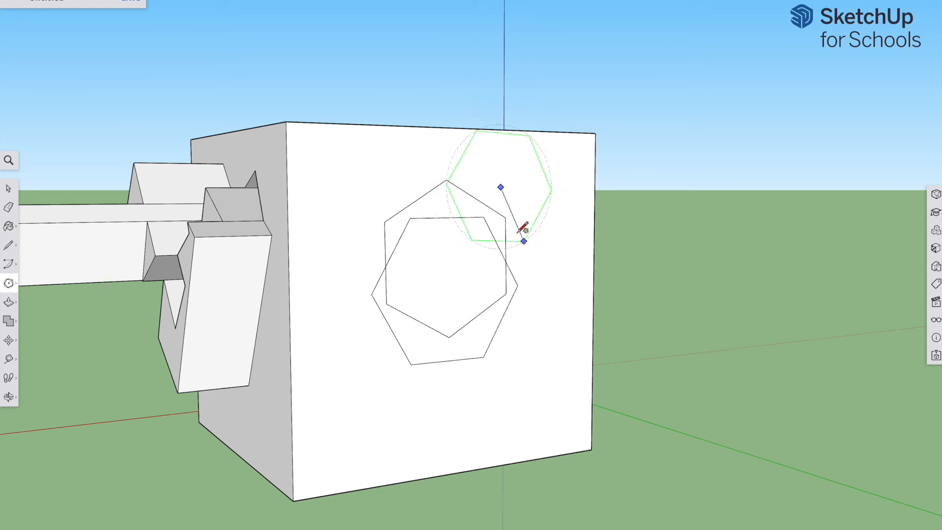
click(547, 362)
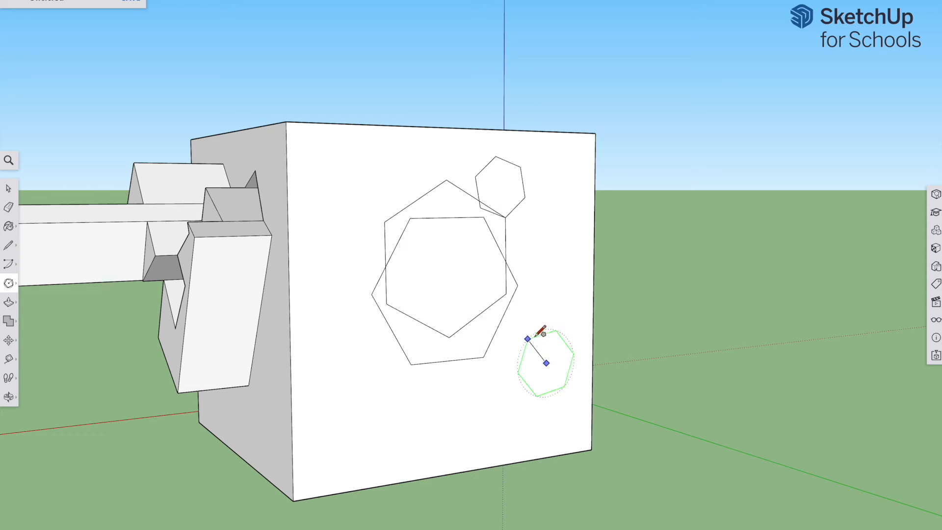
click(411, 263)
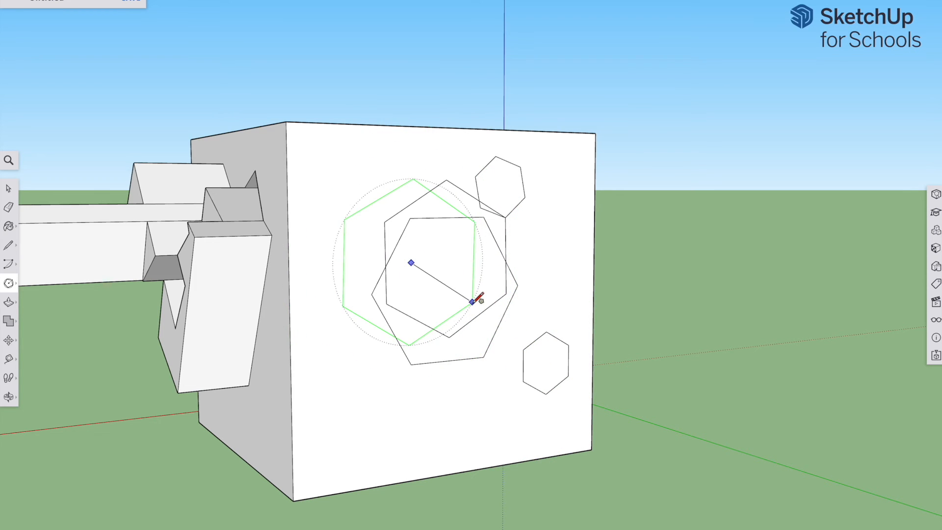
Step: Pull the large hexagons' areas outward and extend two of the resulting side faces sideways as arms
click(10, 304)
drag(427, 261, 427, 235)
drag(360, 258, 300, 273)
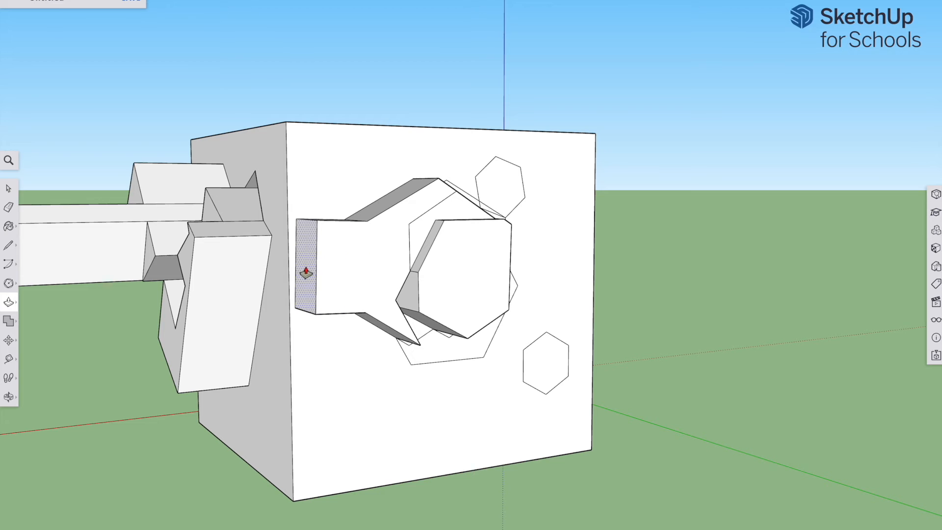
drag(383, 207, 353, 164)
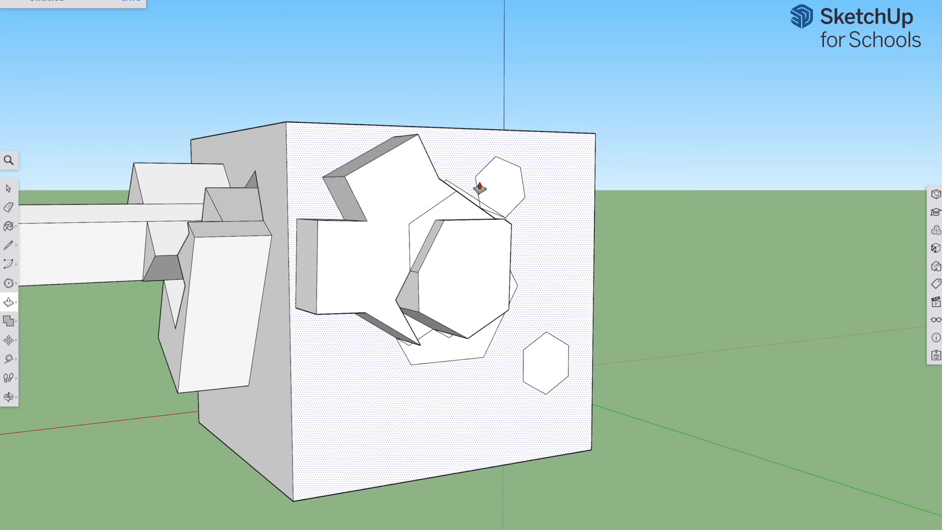
Step: Push/Pull more side faces of the raised hexagon shapes from the opposite side to form further protruding arms
middle_drag(438, 168, 310, 184)
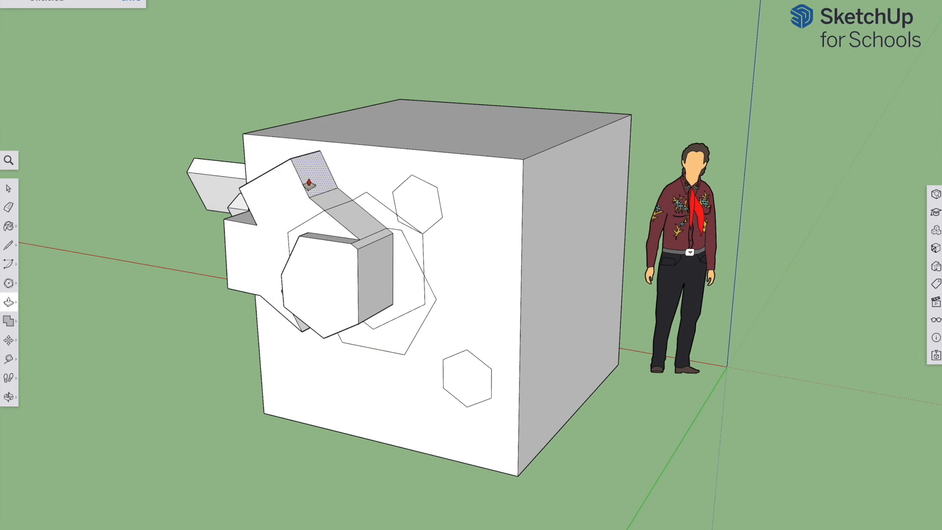
mouse_move(322, 178)
mouse_down()
mouse_move(282, 198)
mouse_move(324, 183)
mouse_up()
drag(384, 290, 459, 263)
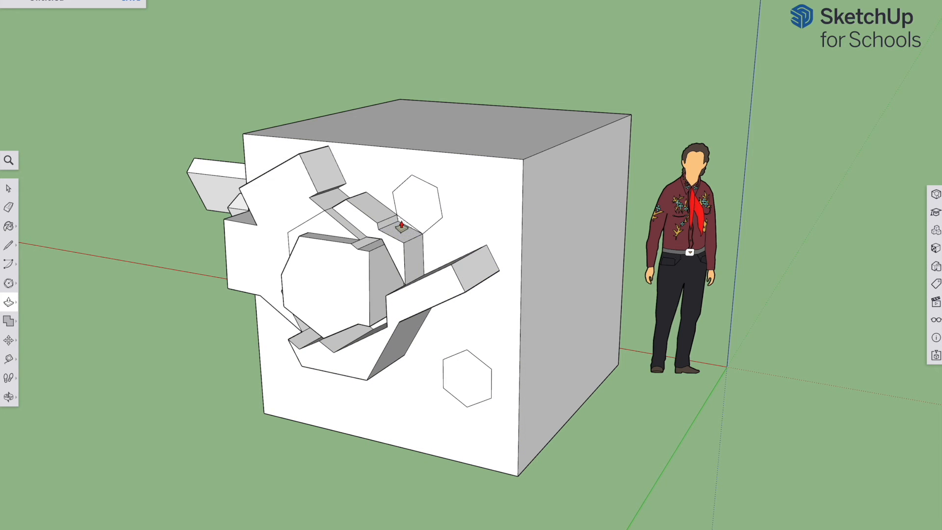
drag(386, 236, 328, 270)
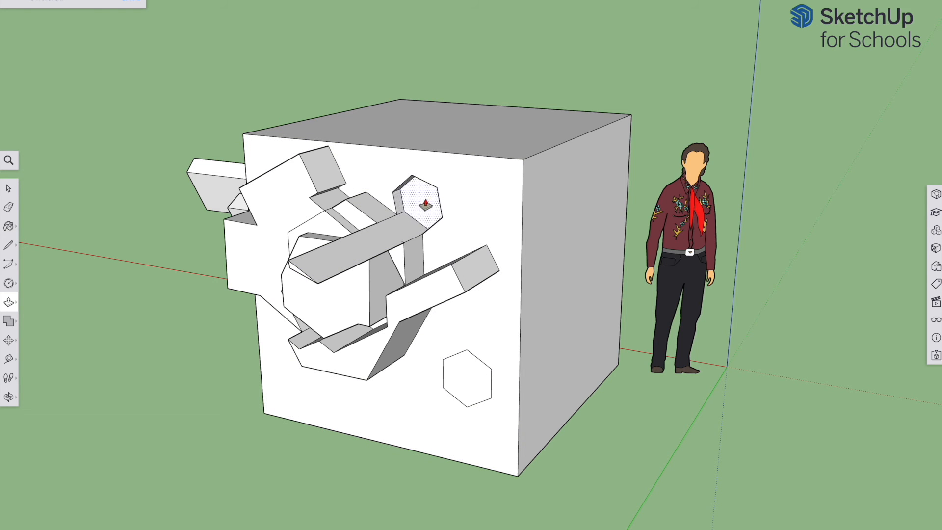
Step: Pull the small hexagons out from the box and extend side faces of their blocks sideways
drag(426, 205, 466, 245)
middle_drag(467, 246, 551, 109)
drag(463, 340, 452, 346)
middle_drag(409, 314, 579, 338)
drag(546, 343, 510, 356)
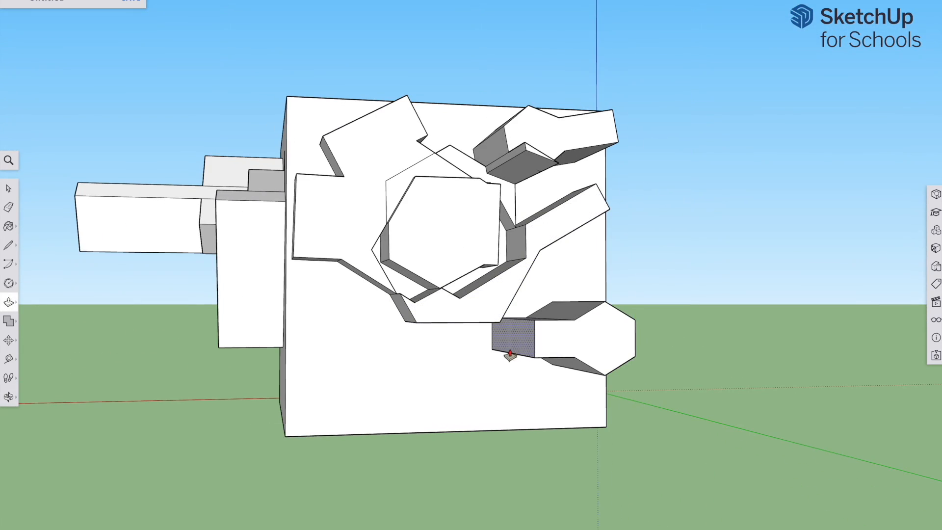
Step: Draw a circle at the middle of the box's remaining blank side face beside the standing figure
middle_drag(590, 256, 73, 319)
click(8, 322)
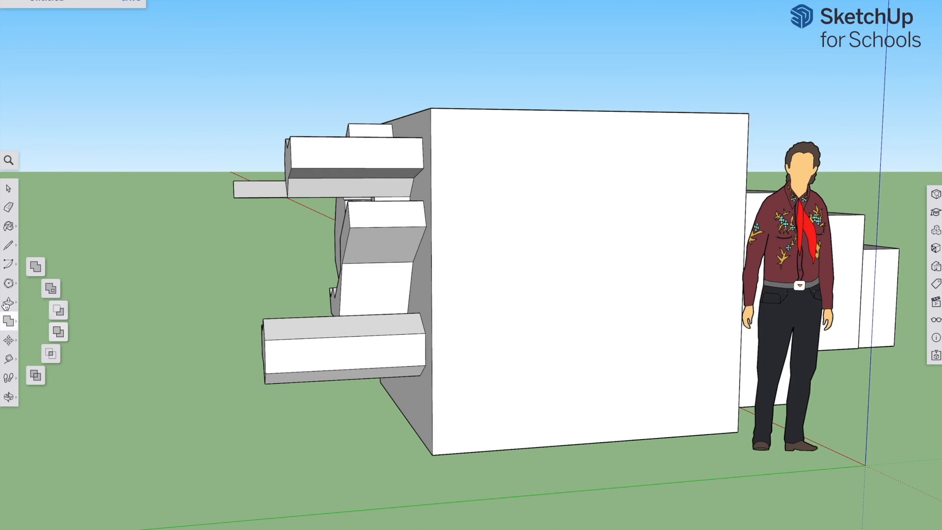
click(10, 286)
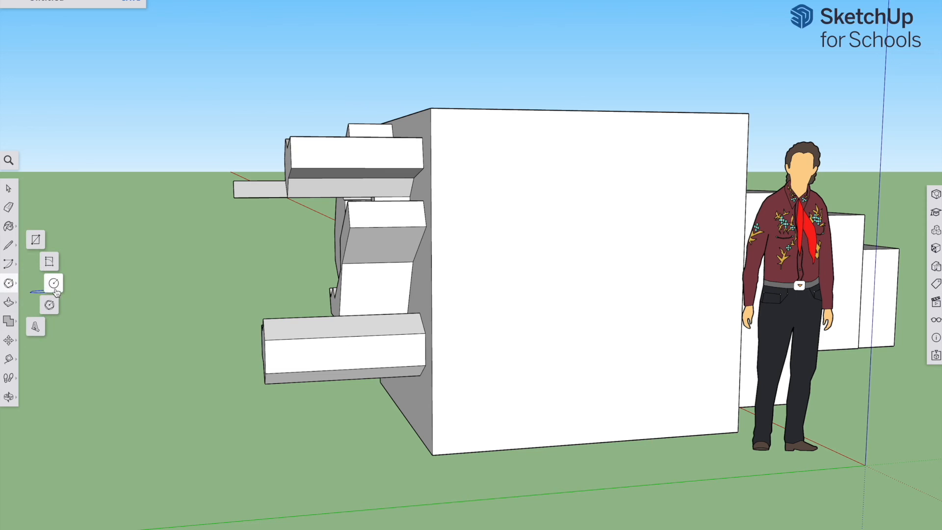
click(54, 285)
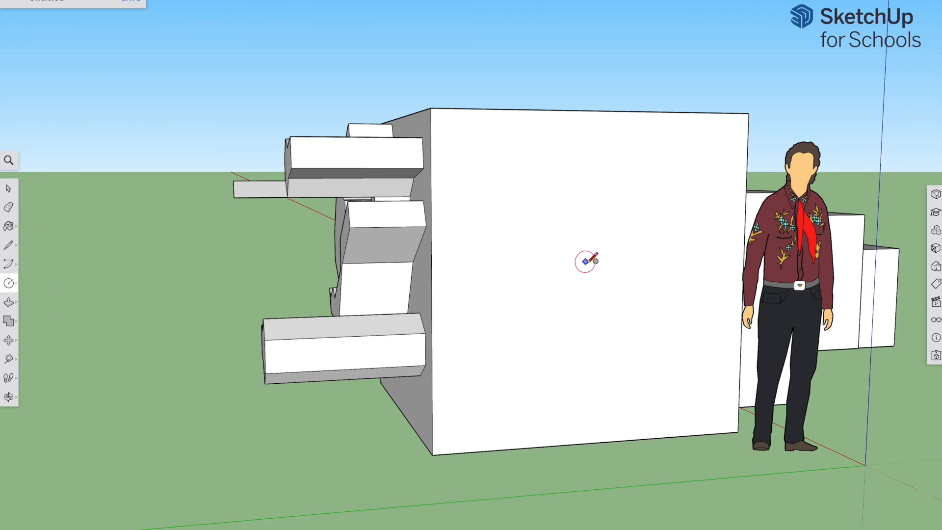
click(651, 269)
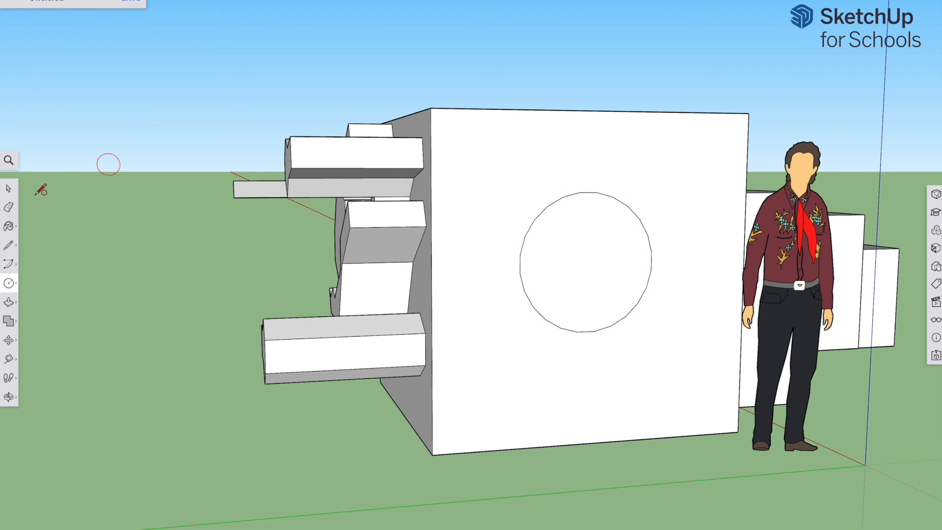
Step: Push/Pull the circle outward into a cylinder and shorten it slightly
click(8, 303)
drag(583, 297, 633, 309)
mouse_move(633, 309)
middle_down()
mouse_move(628, 287)
mouse_move(645, 314)
middle_up()
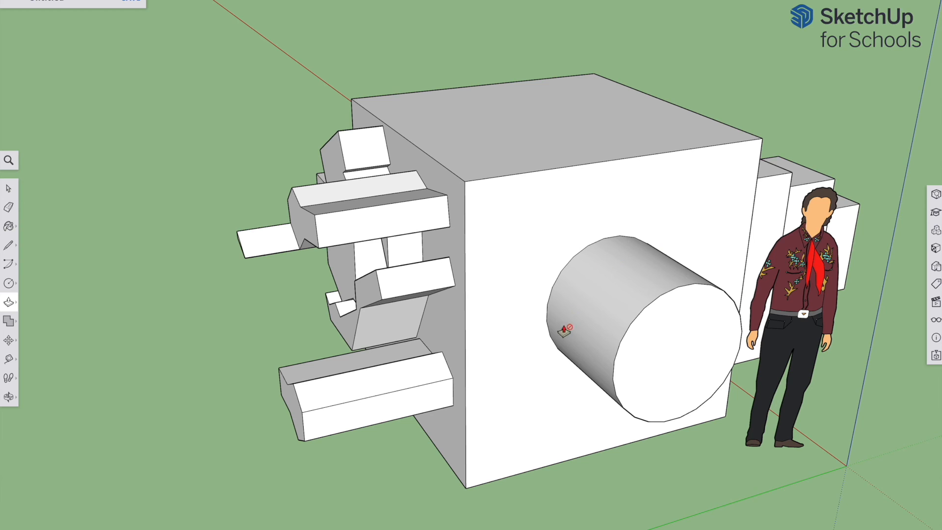
drag(701, 379, 679, 364)
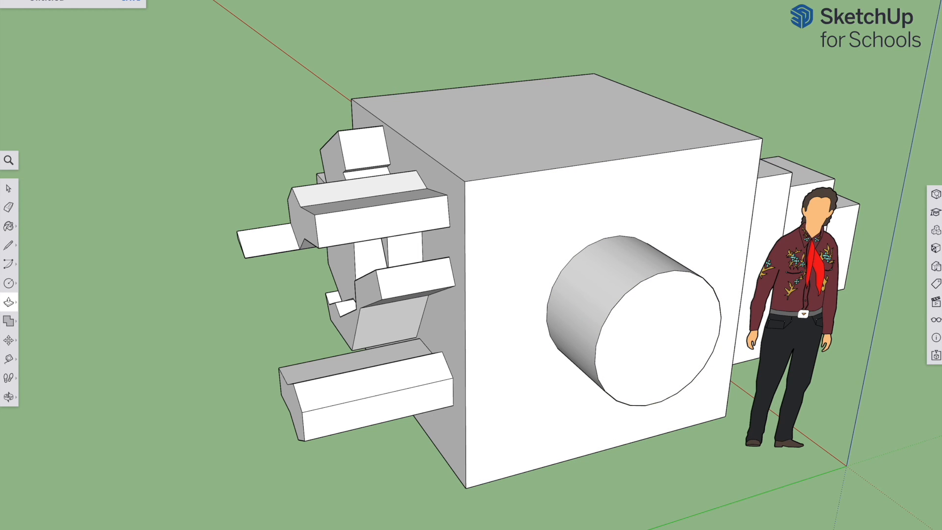
Step: Draw two overlapping circles on the cylinder's end face, both extending past its edge
click(7, 284)
click(621, 364)
click(686, 348)
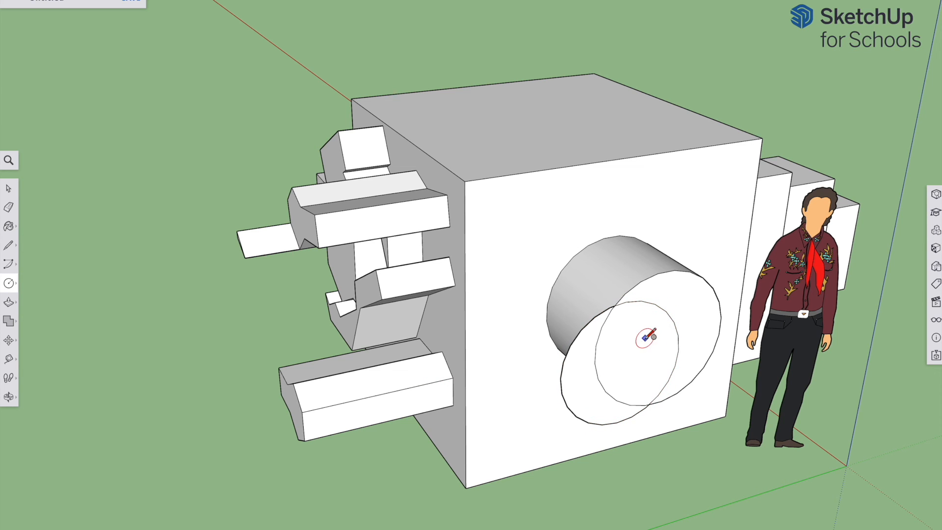
click(671, 334)
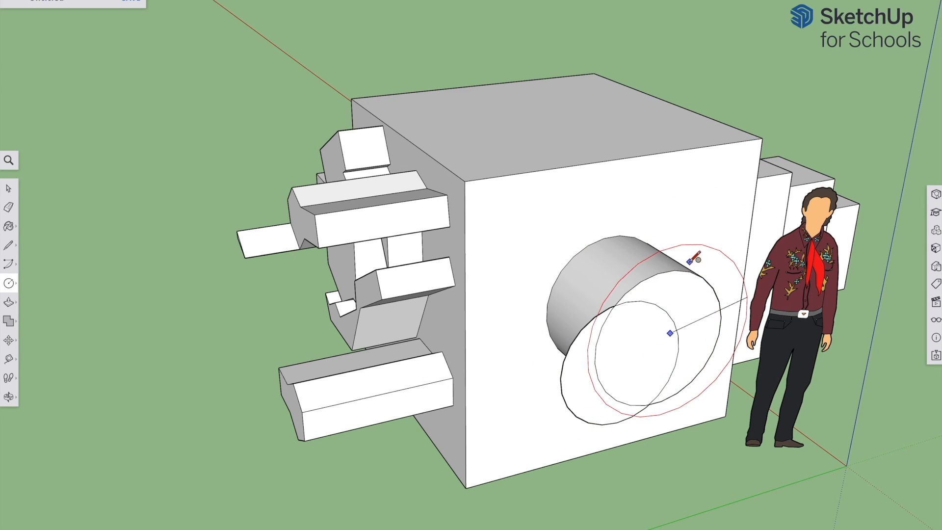
click(694, 259)
Step: Push/Pull the overlapping circle areas on the cylinder's end to different depths, forming a hollow stepped ring
middle_drag(732, 304, 35, 206)
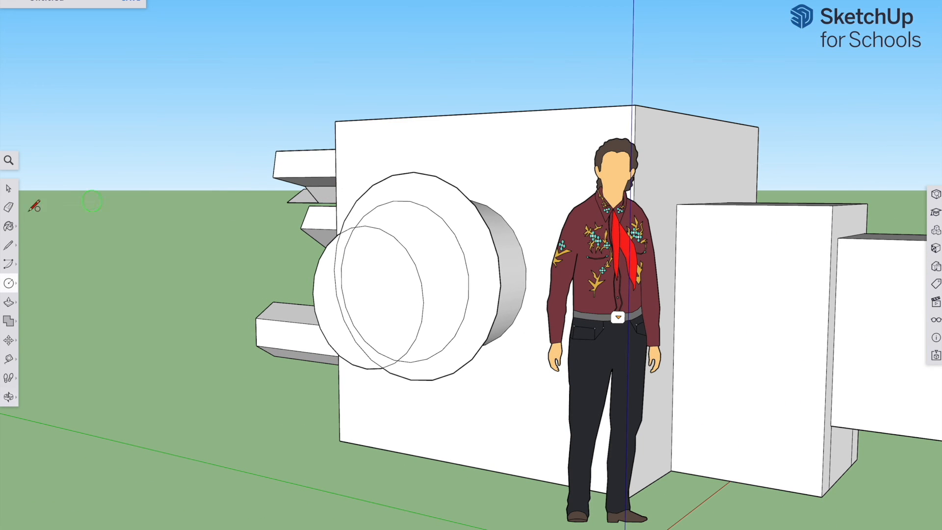
click(8, 303)
click(470, 322)
click(431, 345)
click(379, 314)
click(391, 307)
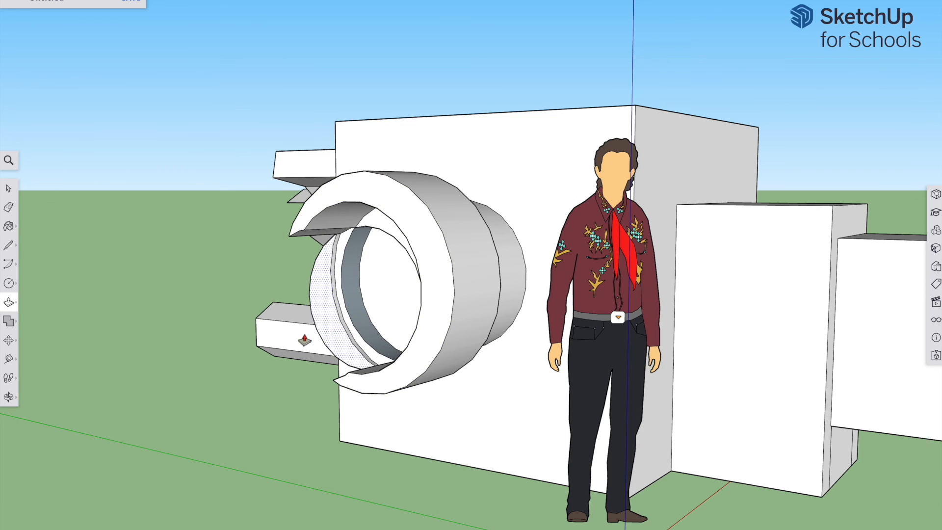
Step: Examine the finished model from all around, ending in front of the stepped rectangular blocks
middle_drag(528, 267, 890, 366)
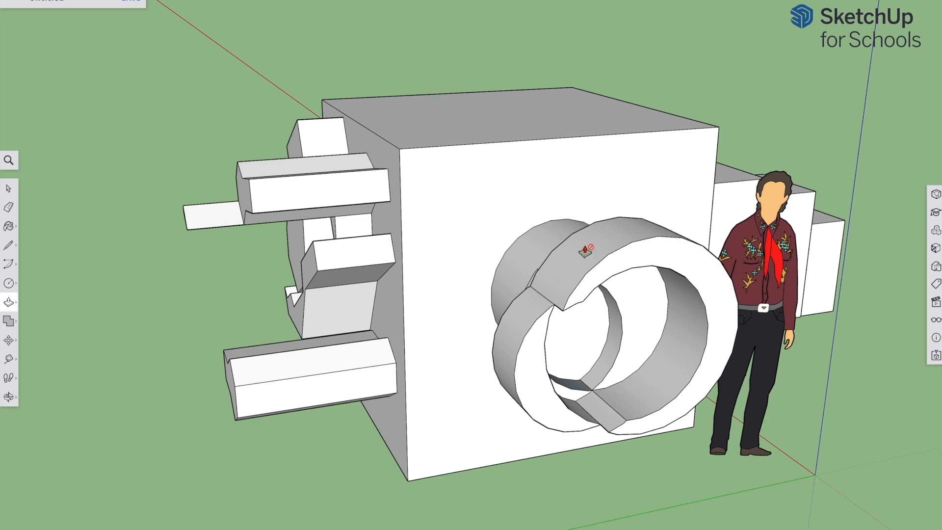
middle_drag(606, 223, 343, 221)
middle_drag(626, 230, 63, 279)
middle_drag(458, 269, 162, 273)
middle_drag(622, 269, 411, 265)
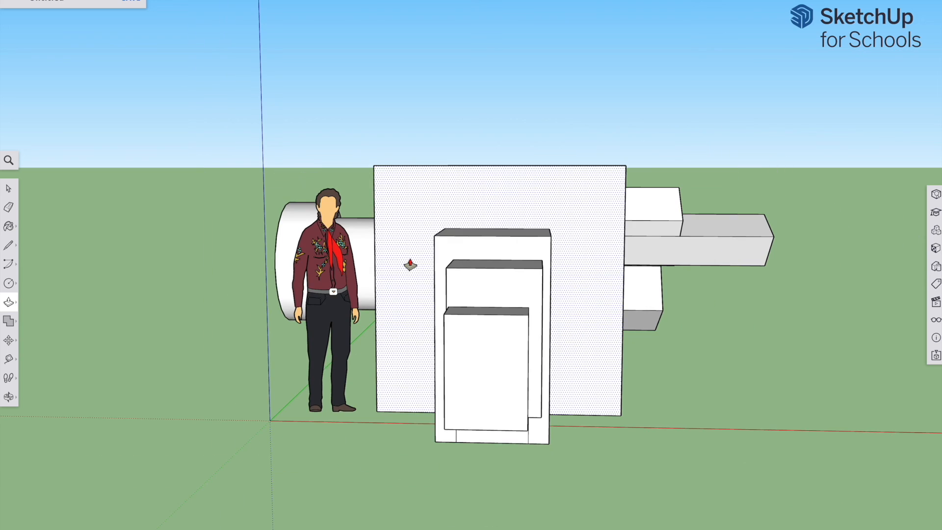